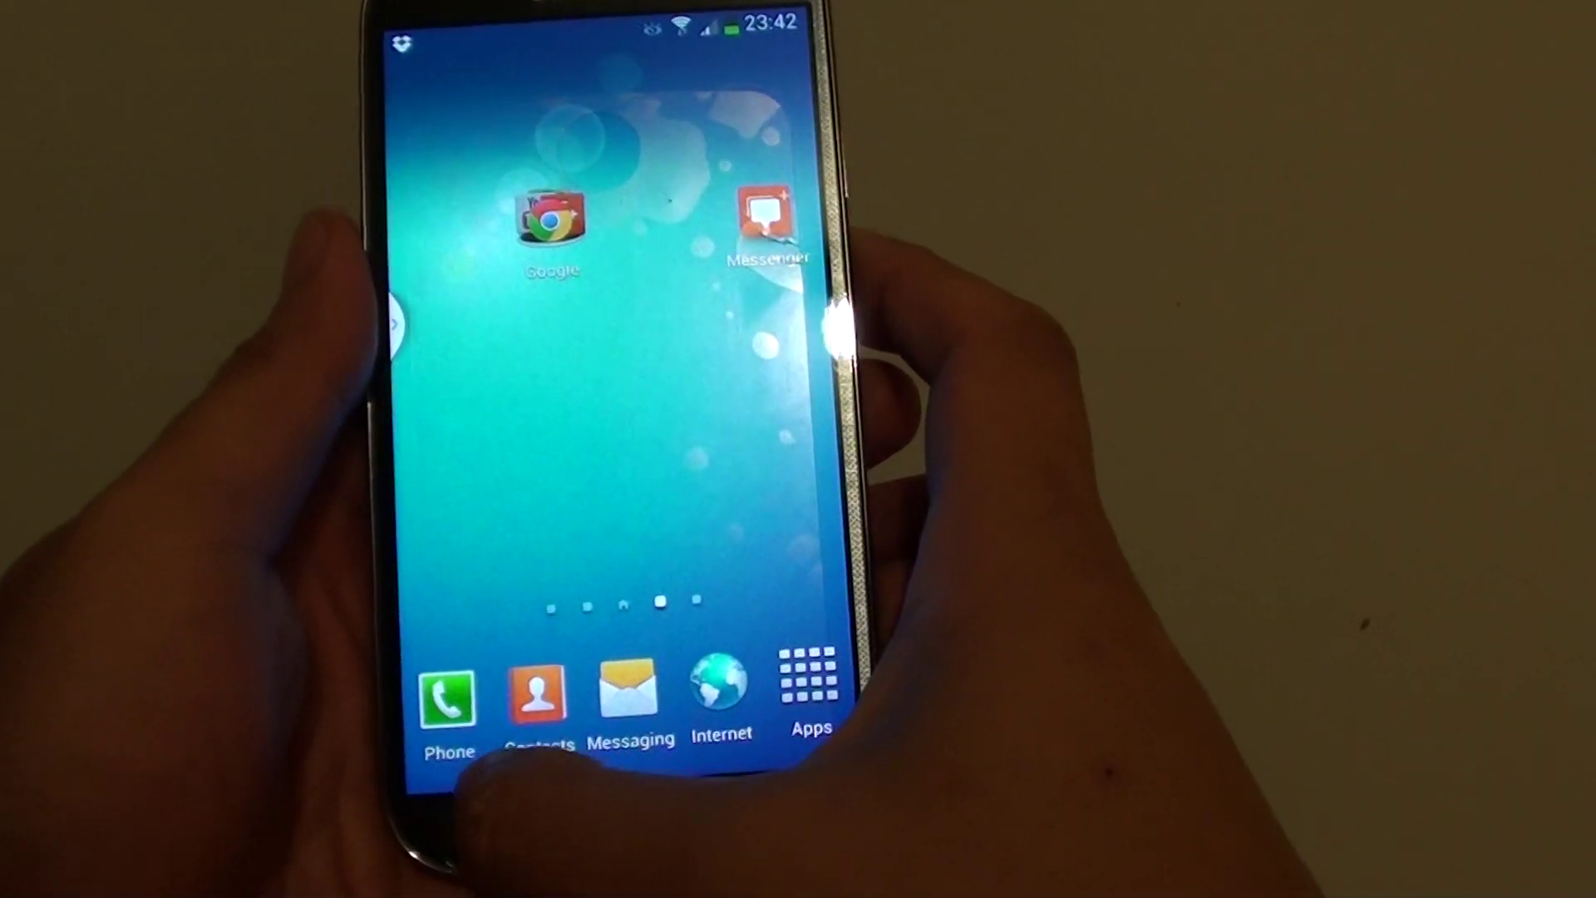
Enter home-page edit mode and drag Messenger to Remove, leaving only the Google folder
key(Menu)
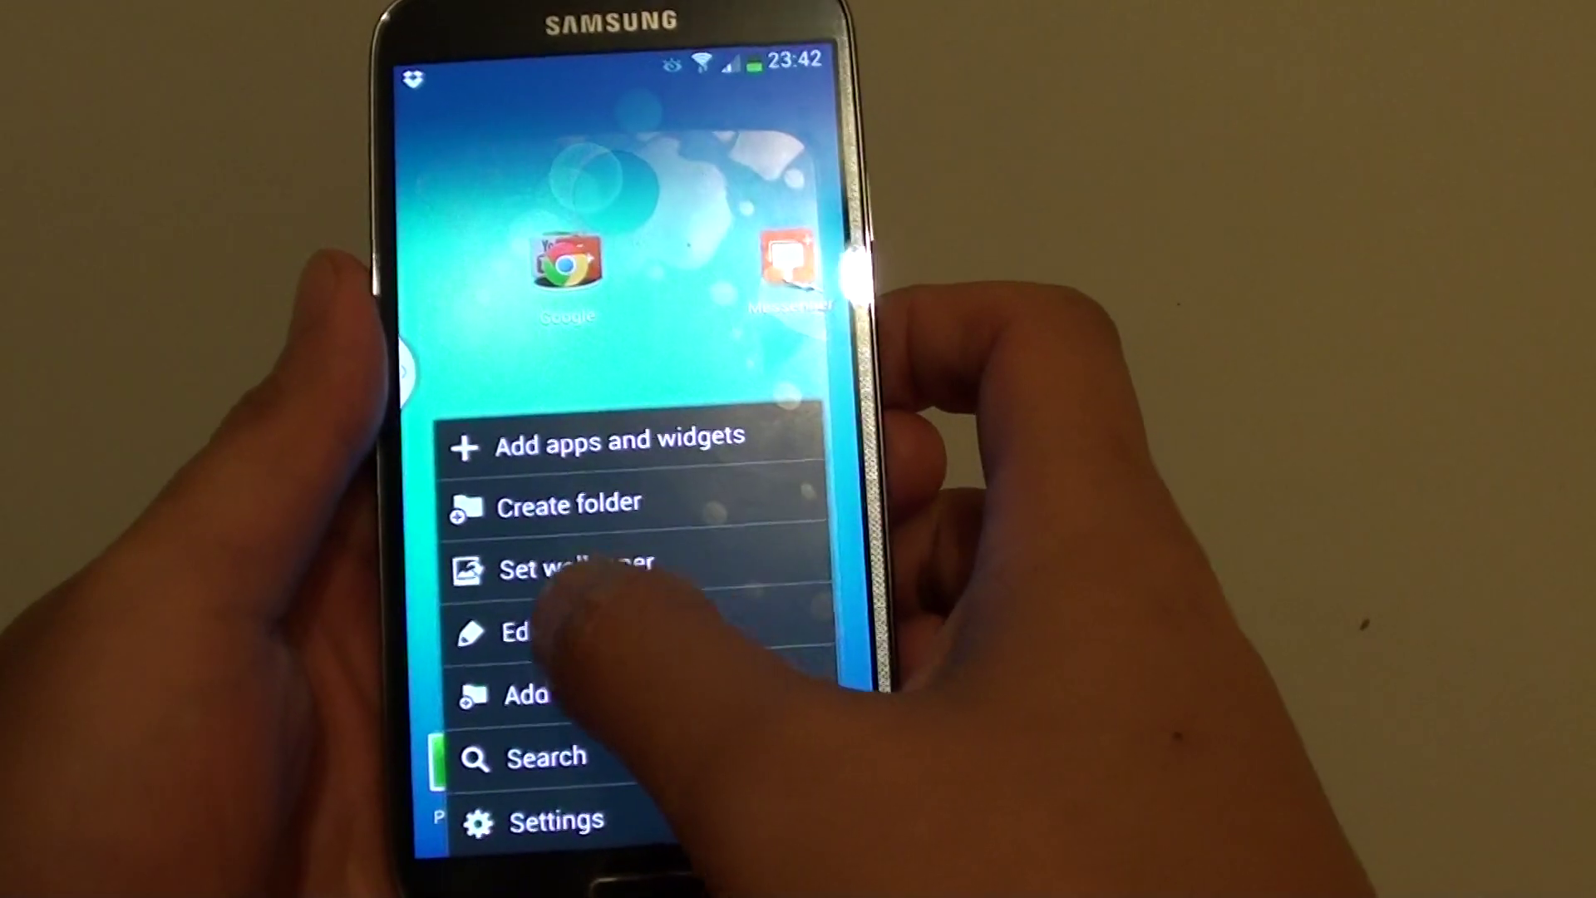
click(537, 626)
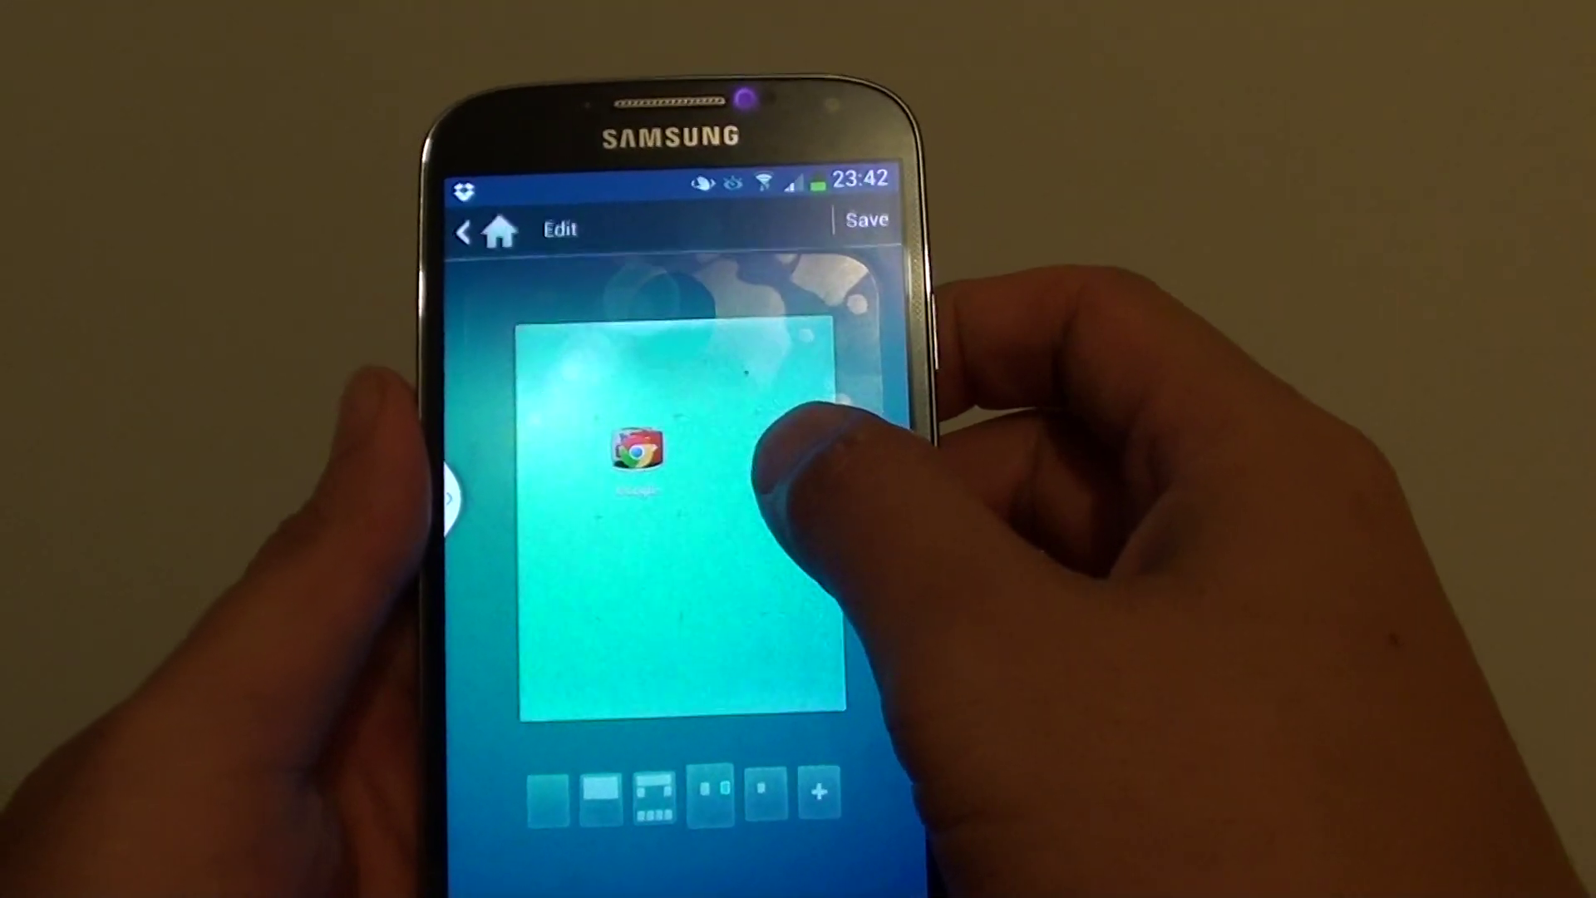
click(749, 471)
drag(640, 428, 794, 206)
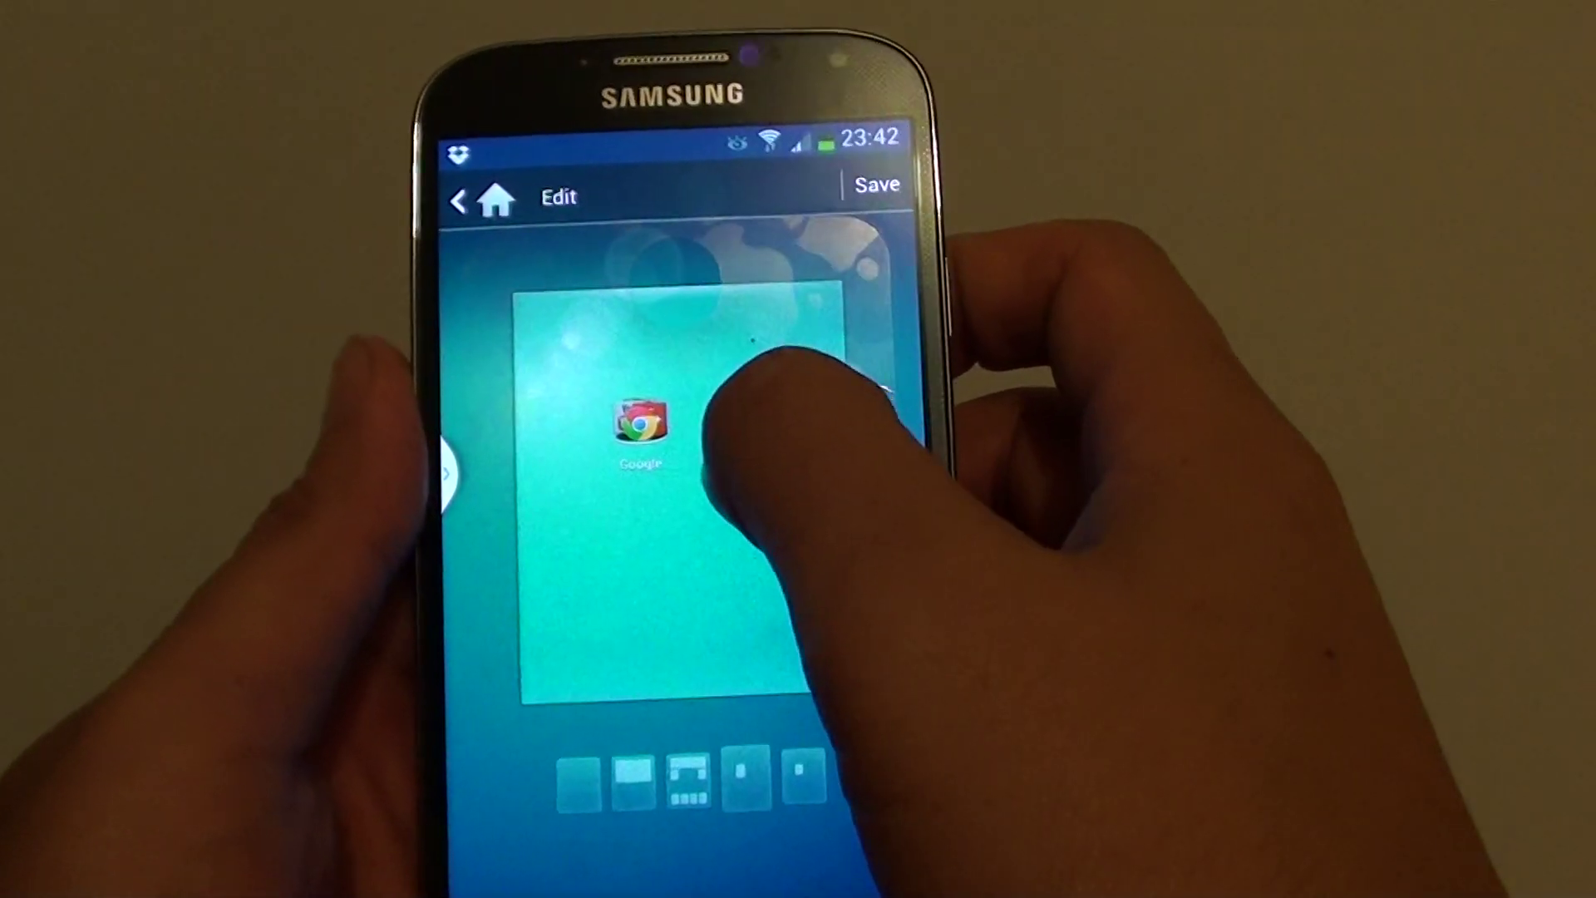
Drag the YouTube icon from the Google folder onto the home page
click(630, 430)
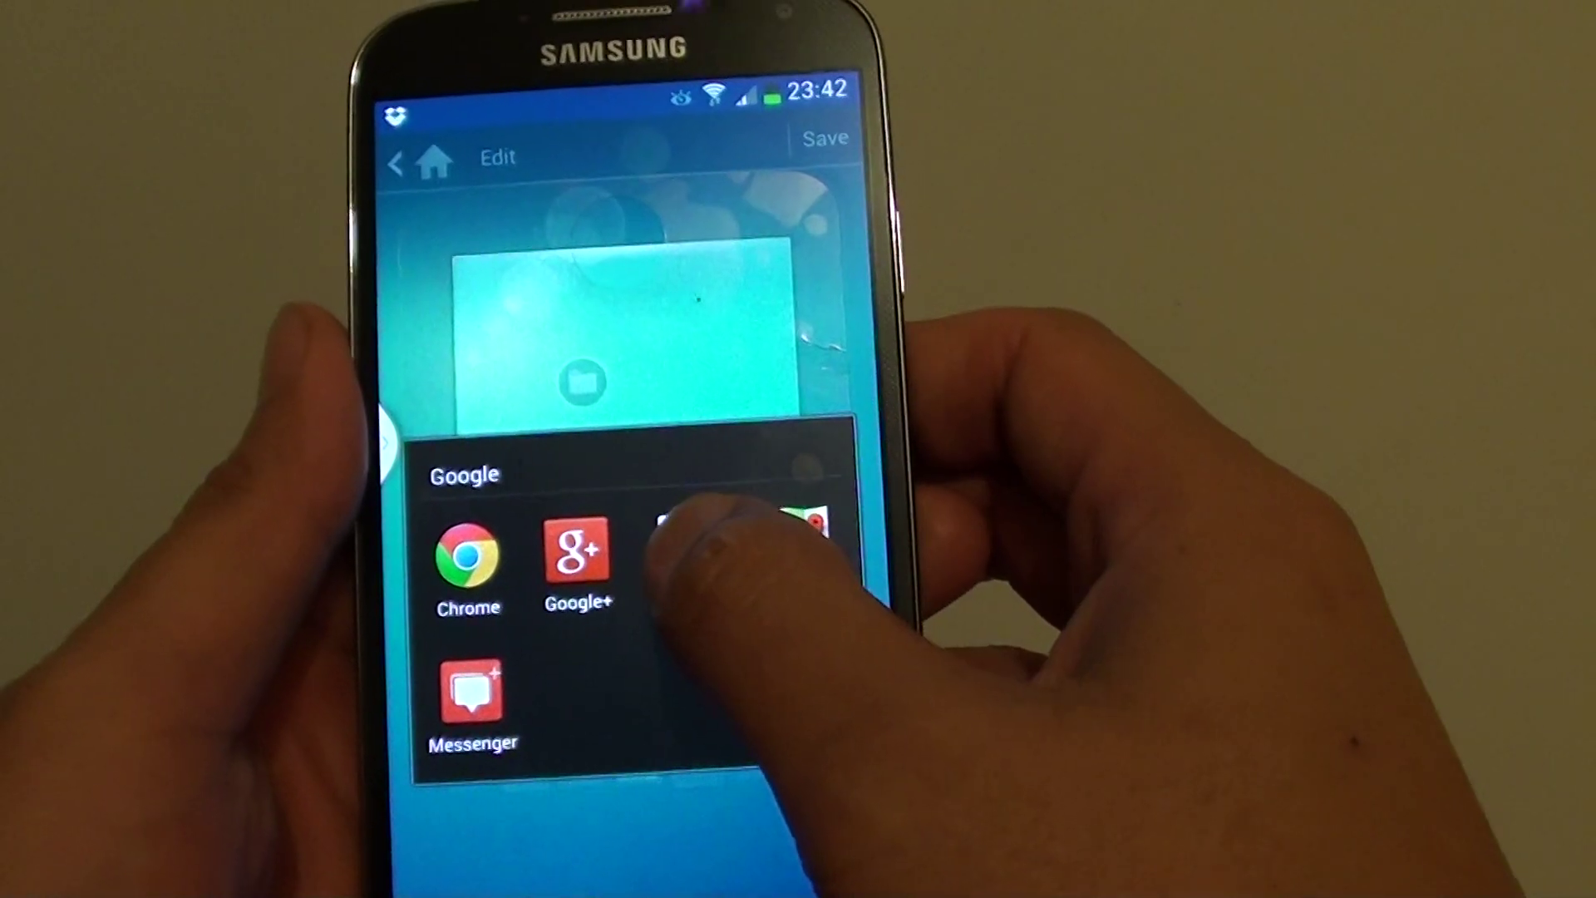
mouse_move(698, 537)
mouse_down()
mouse_move(749, 386)
mouse_move(718, 359)
mouse_move(638, 405)
mouse_up()
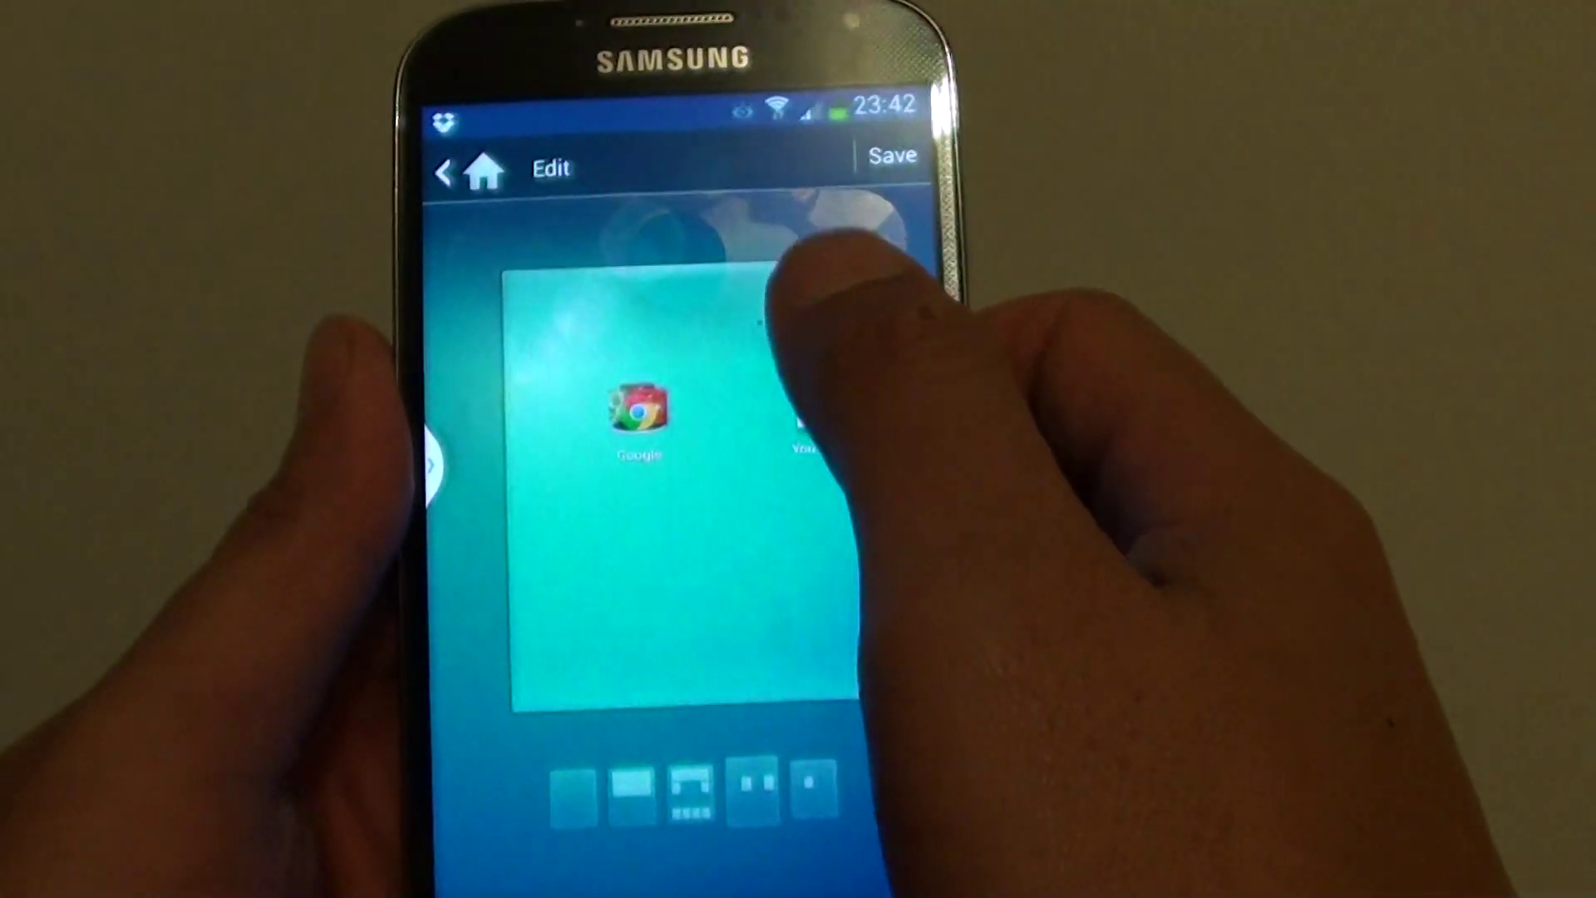
click(633, 411)
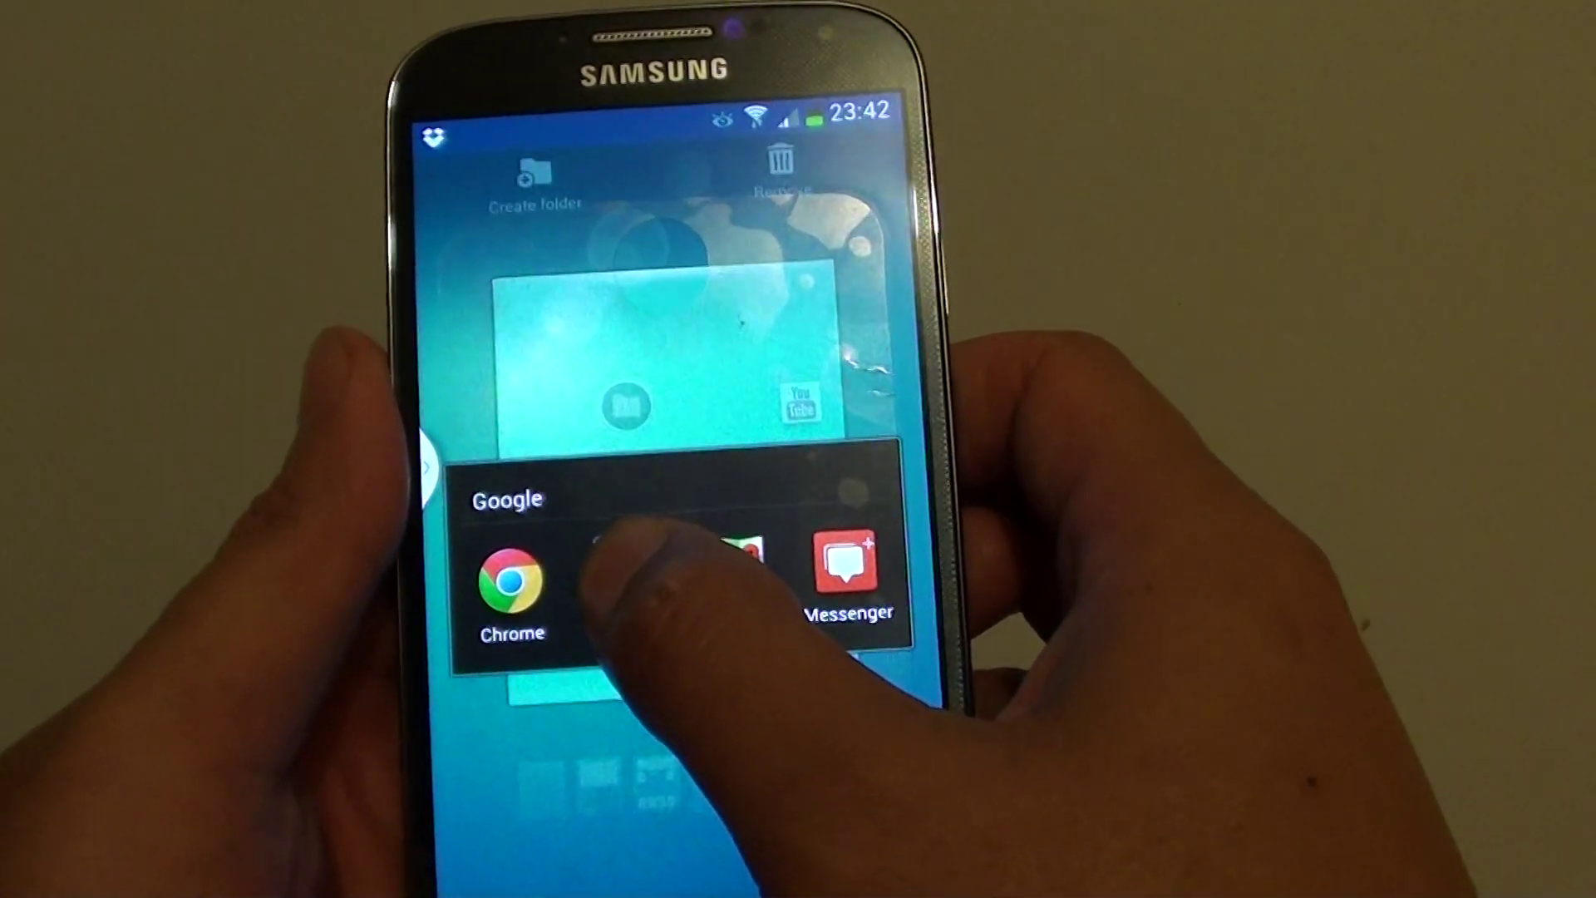
Place Google+ beside YouTube on the home page and save the edited layout
drag(630, 567, 732, 407)
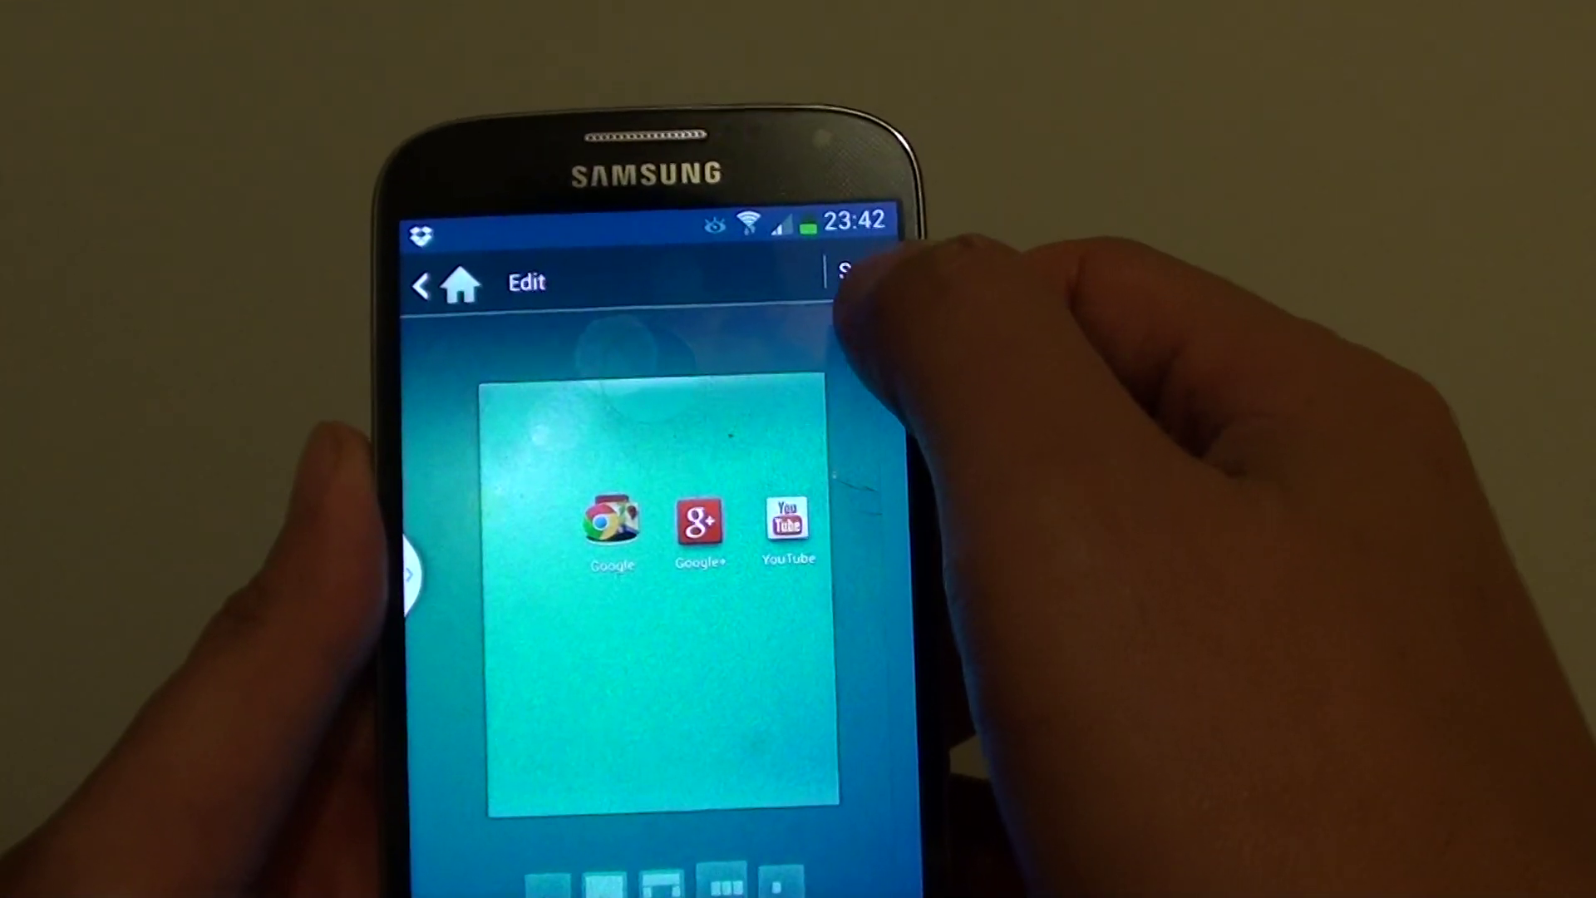
click(861, 262)
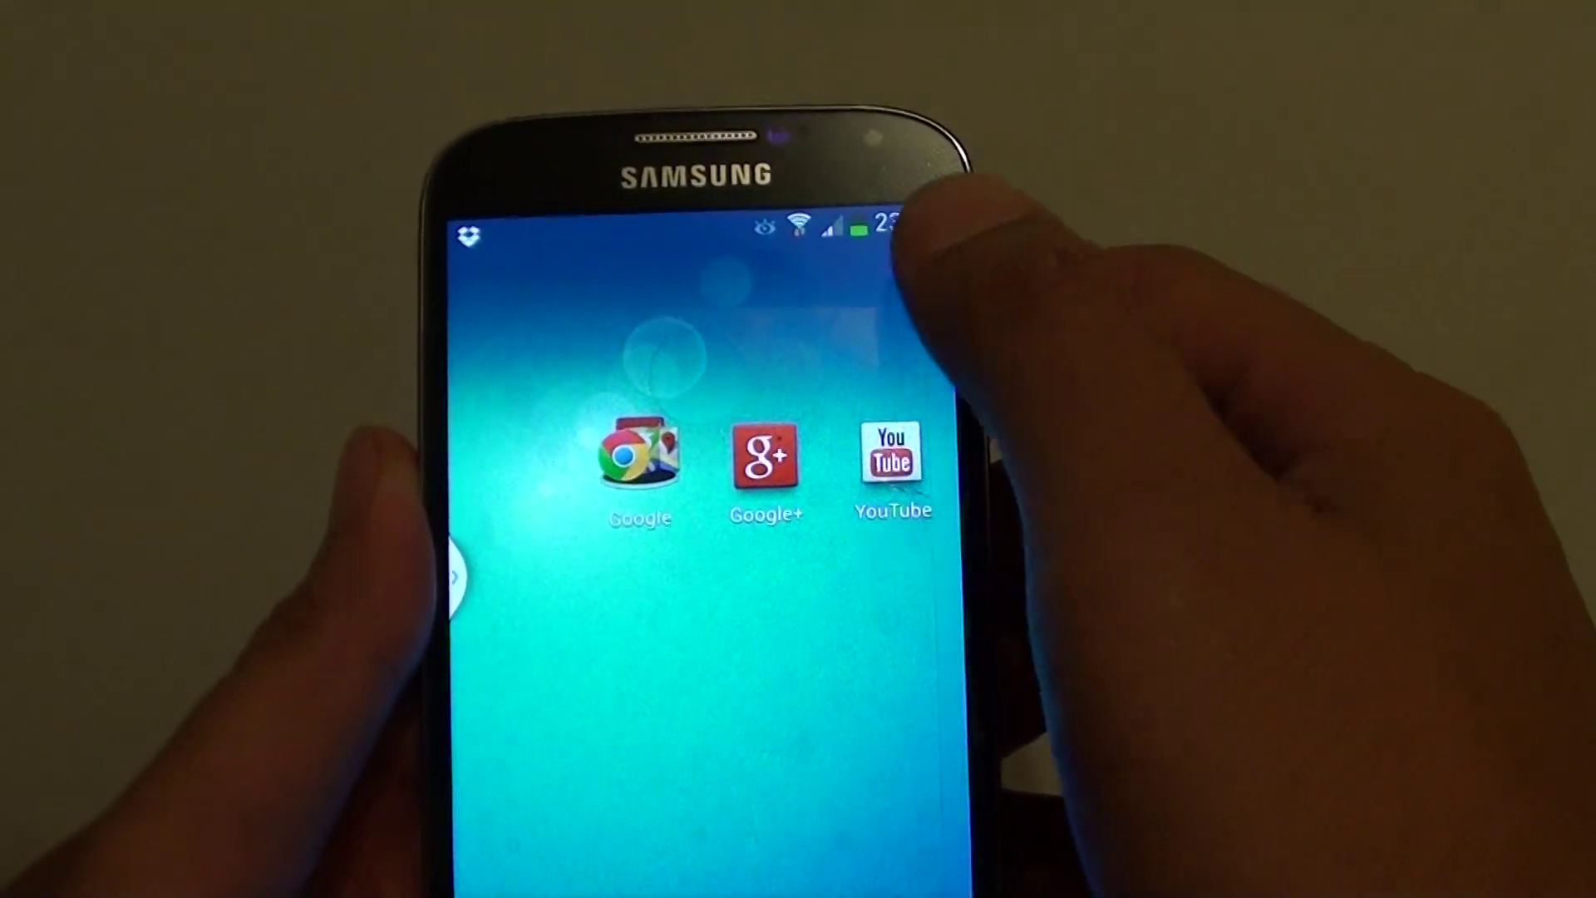